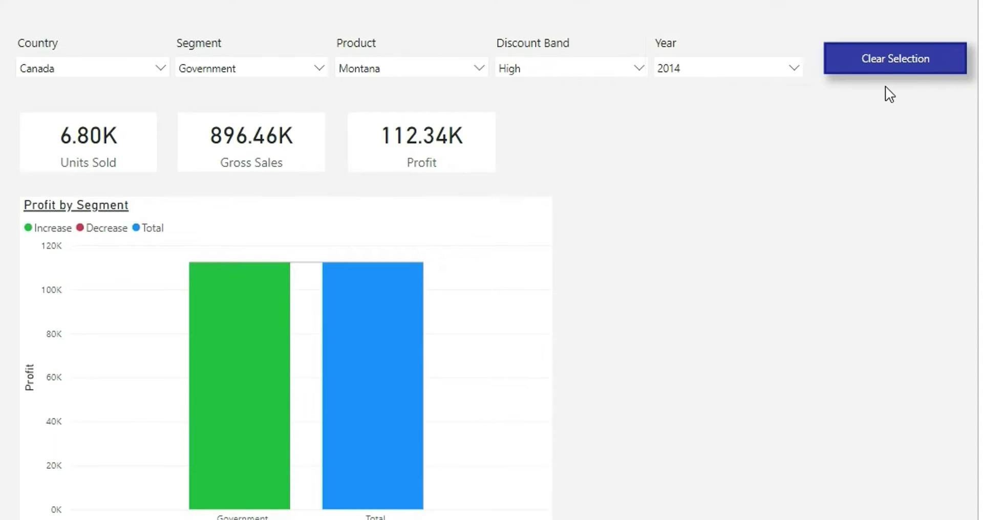
# Use the Clear Selection button to reset all slicers so the cards and waterfall show overall totals
pyautogui.keyDown('ctrl'); pyautogui.click(896, 65); pyautogui.keyUp('ctrl')
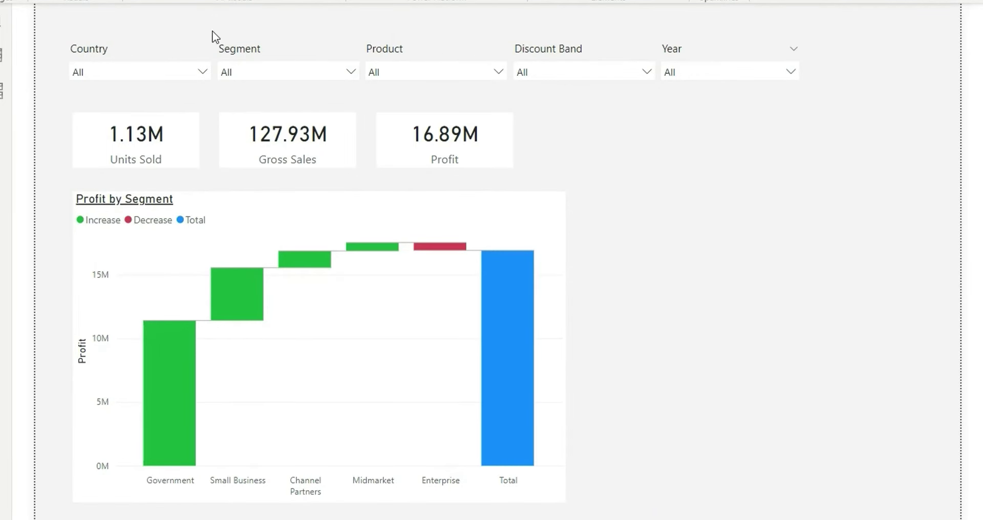
# Filter the slicers to Canada, Government, Velo, Low discount band and 2014
pyautogui.click(135, 67)
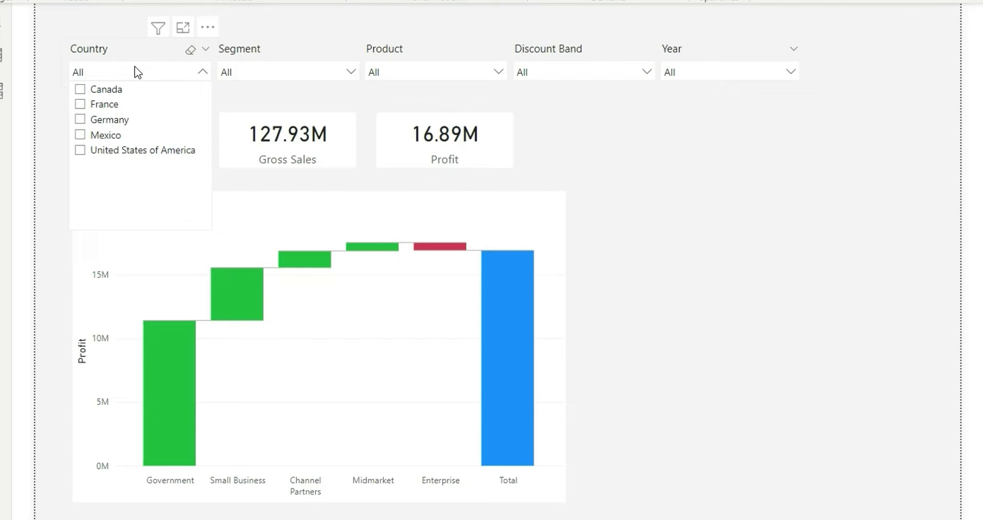
pyautogui.click(81, 90)
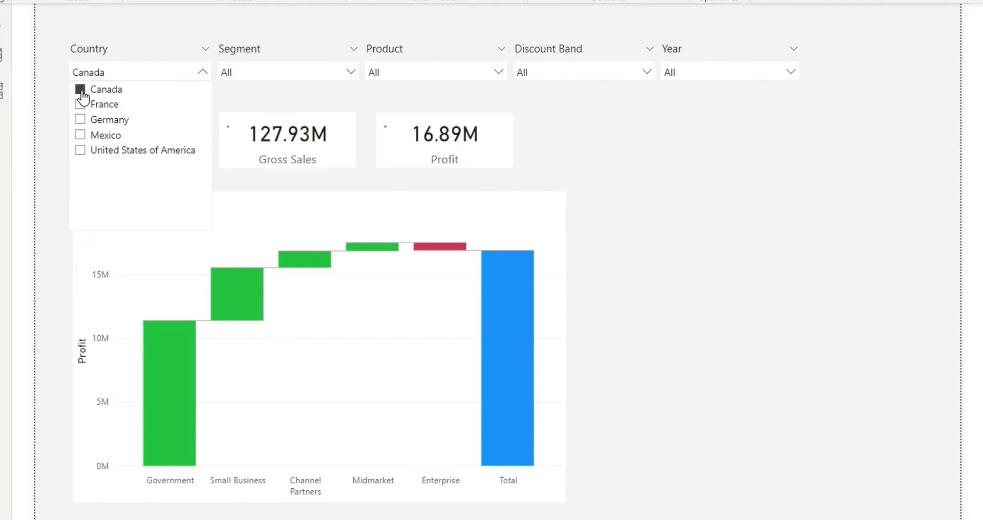
pyautogui.click(264, 71)
pyautogui.click(230, 121)
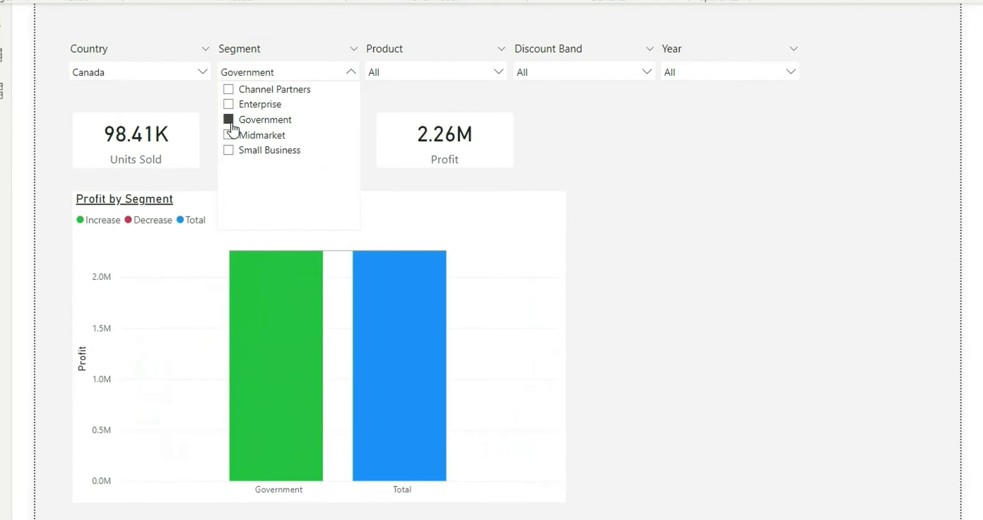
pyautogui.click(432, 75)
pyautogui.click(377, 150)
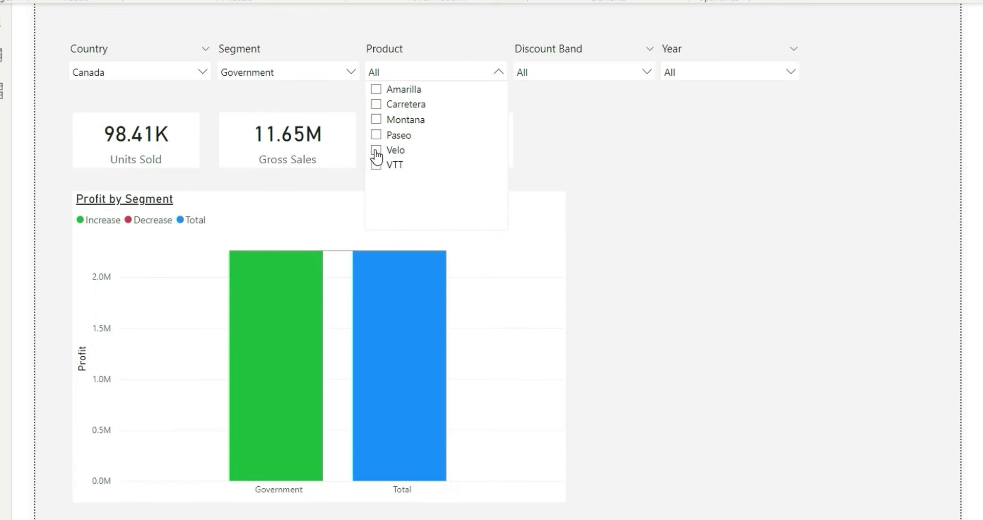
pyautogui.click(546, 77)
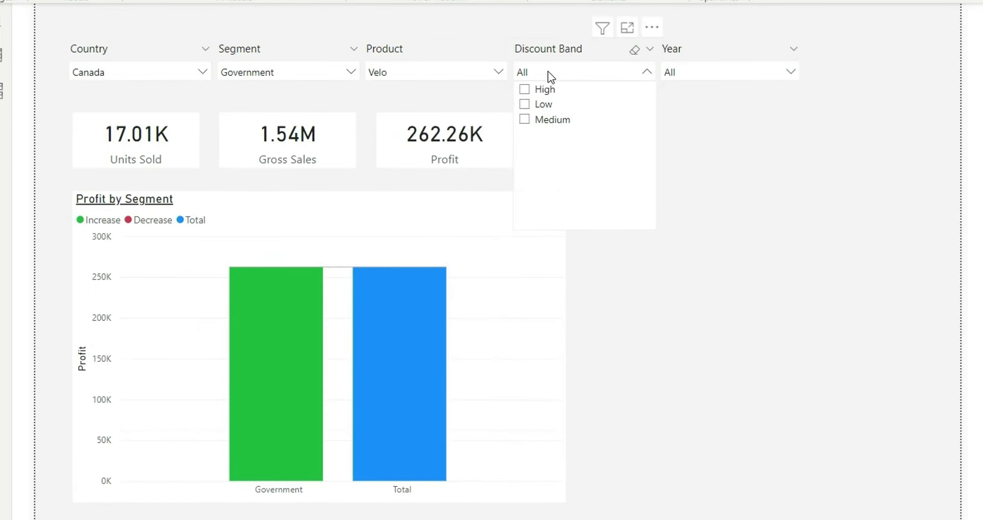
pyautogui.click(524, 104)
pyautogui.click(691, 72)
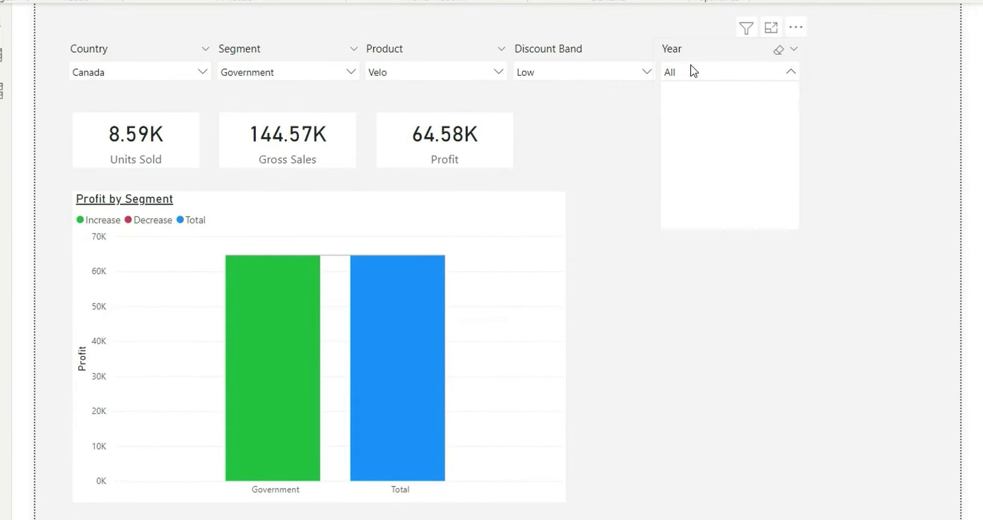
pyautogui.click(671, 105)
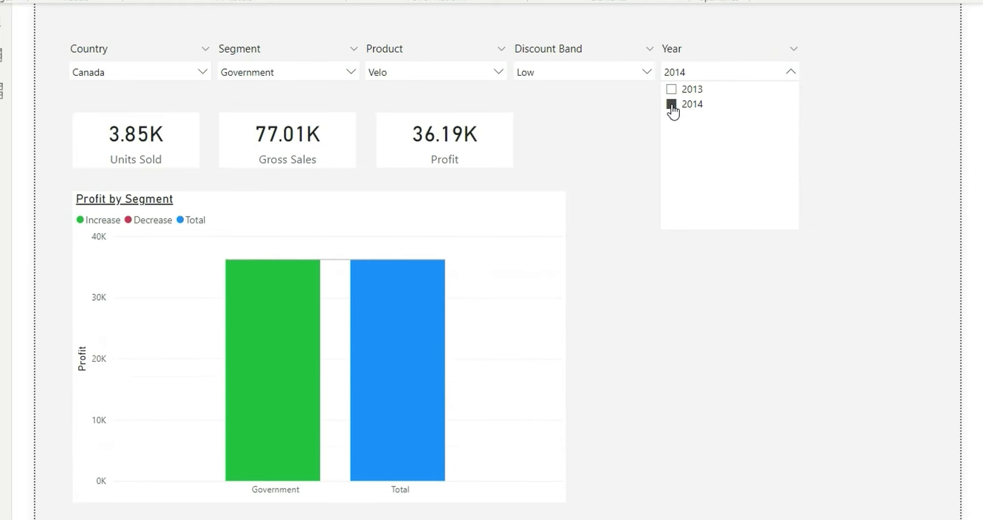
pyautogui.click(550, 117)
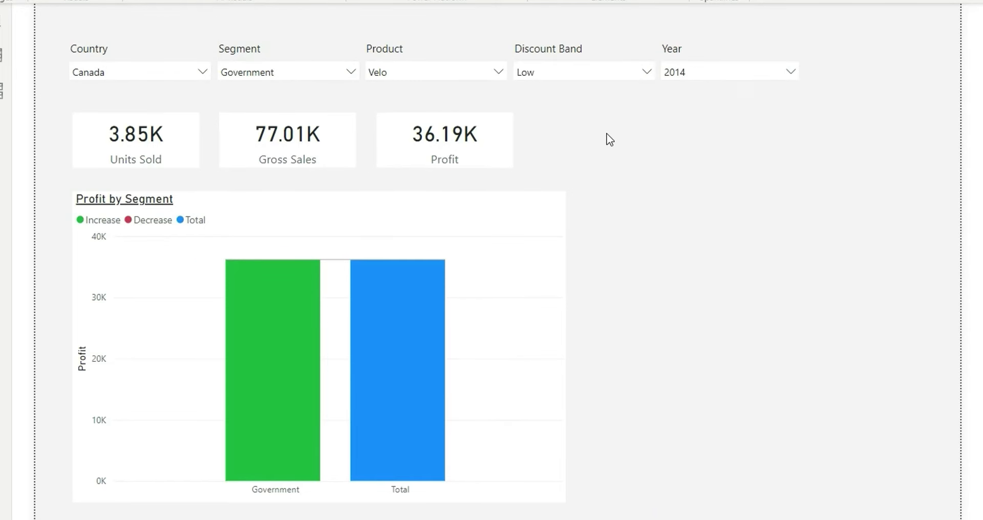
pyautogui.moveTo(190, 51)
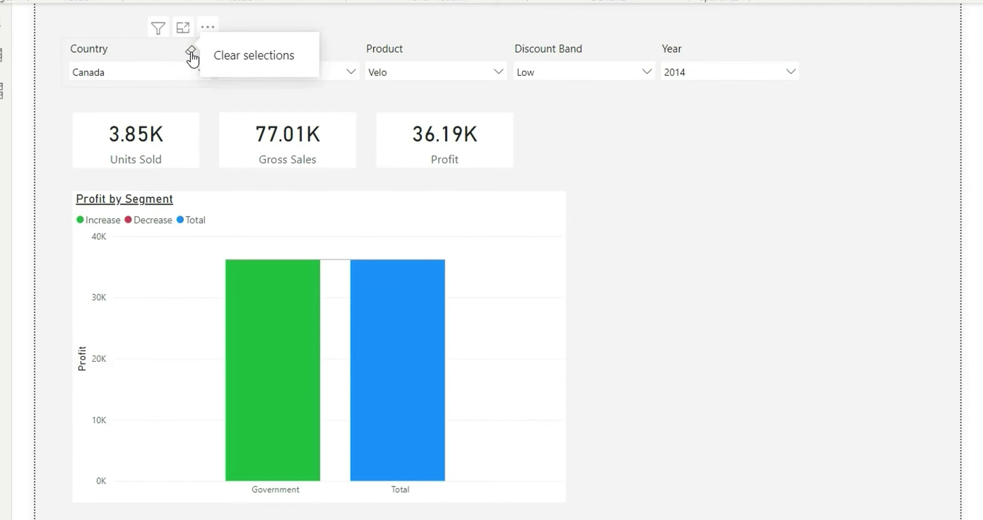
# Clear the Country, Segment, Product, Discount Band and Year slicers so profit returns to 16.89M
pyautogui.click(192, 51)
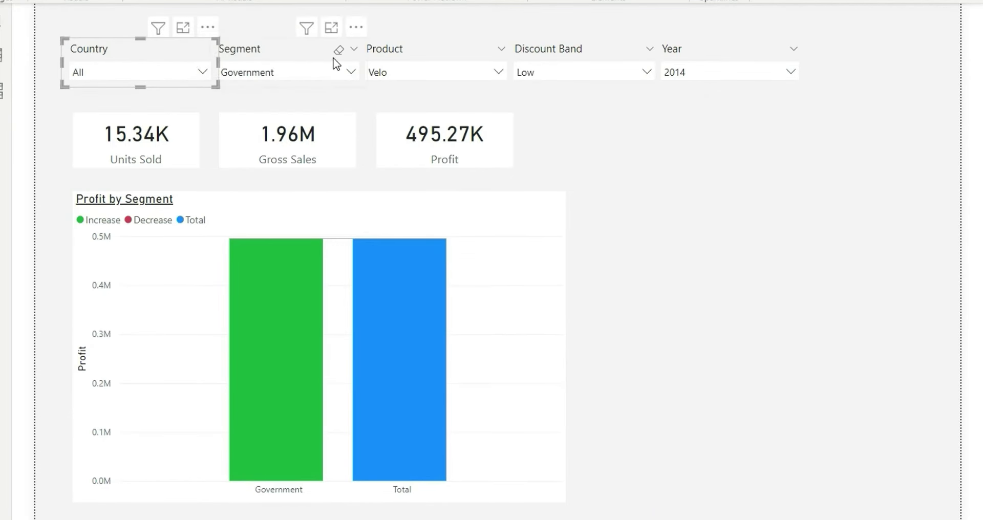
pyautogui.click(338, 50)
pyautogui.click(487, 50)
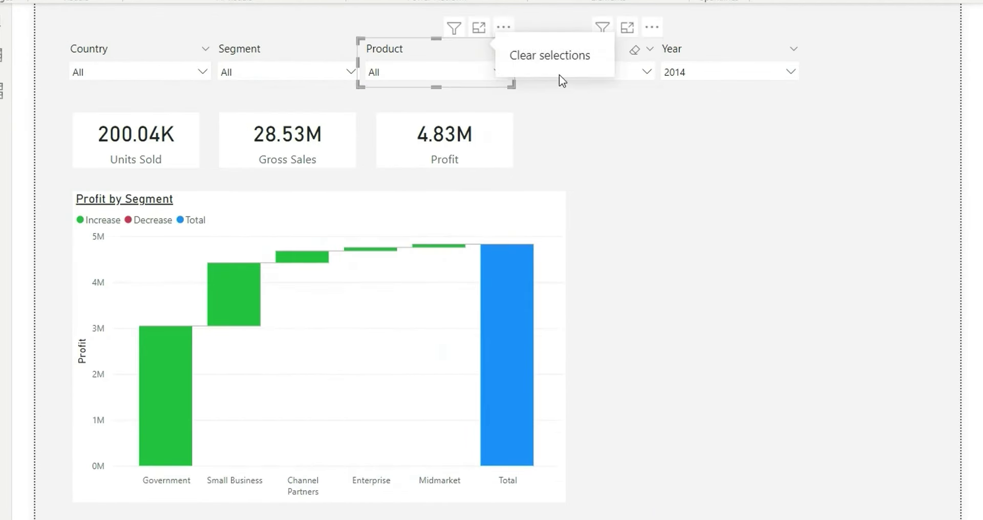
pyautogui.click(635, 51)
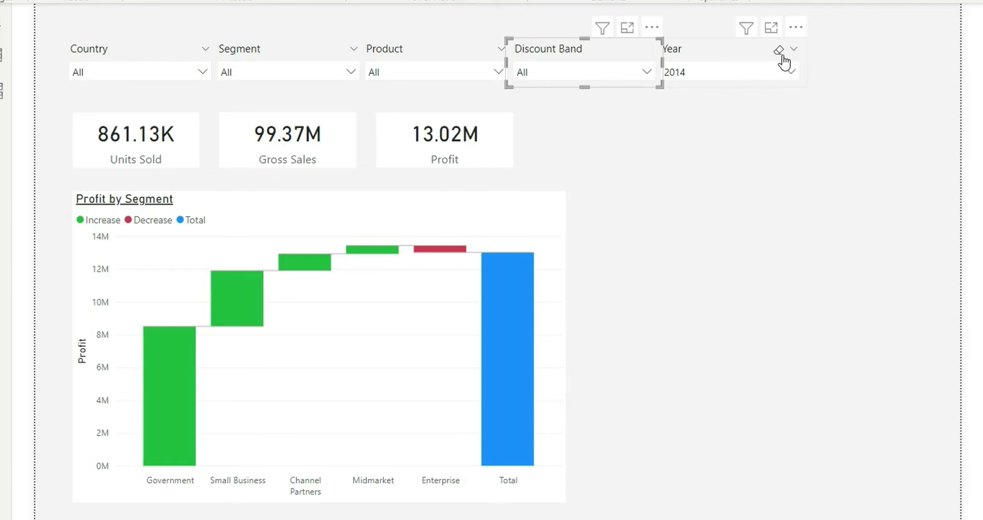
pyautogui.click(779, 50)
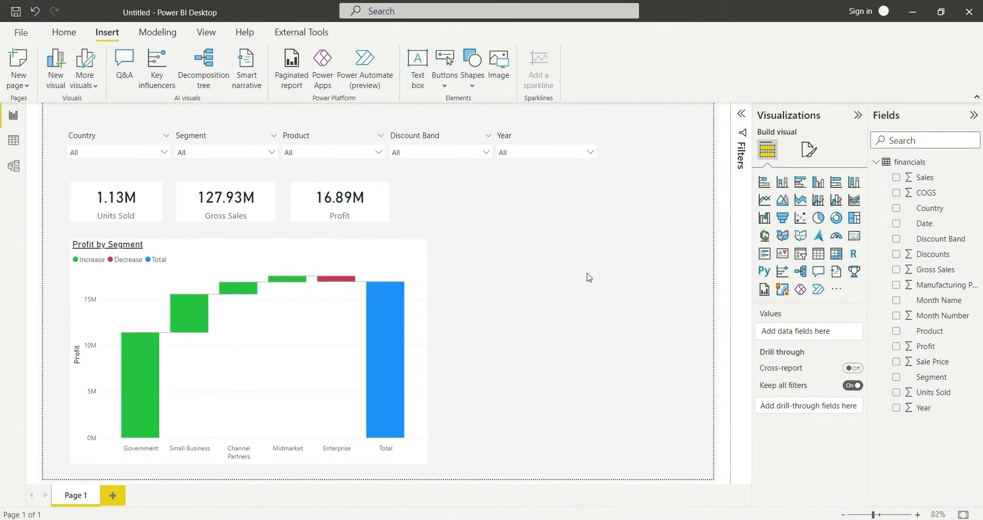
# Show the Bookmarks and Selection panes from the View ribbon
pyautogui.click(206, 32)
pyautogui.click(525, 76)
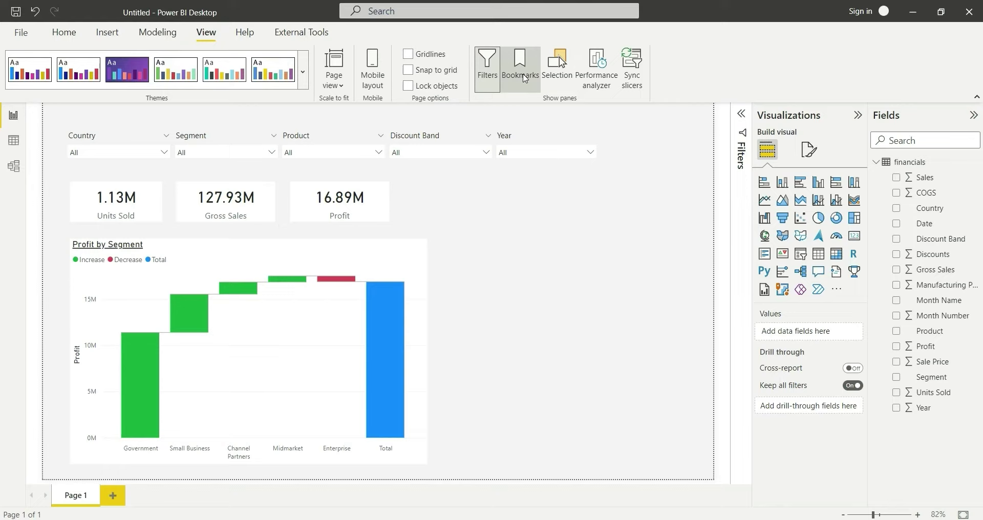
pyautogui.click(557, 77)
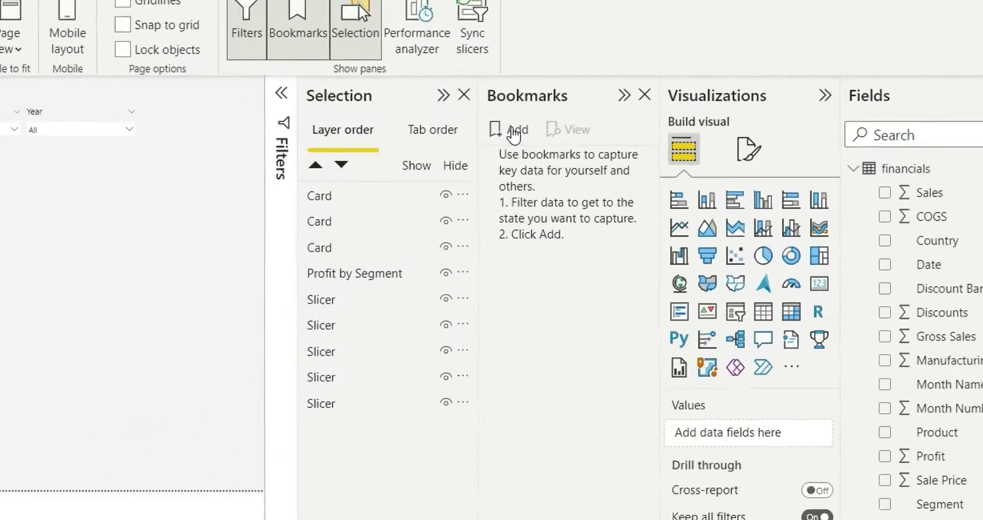
# Add a bookmark of the unfiltered report and name it 'Clear Selection'
pyautogui.click(657, 137)
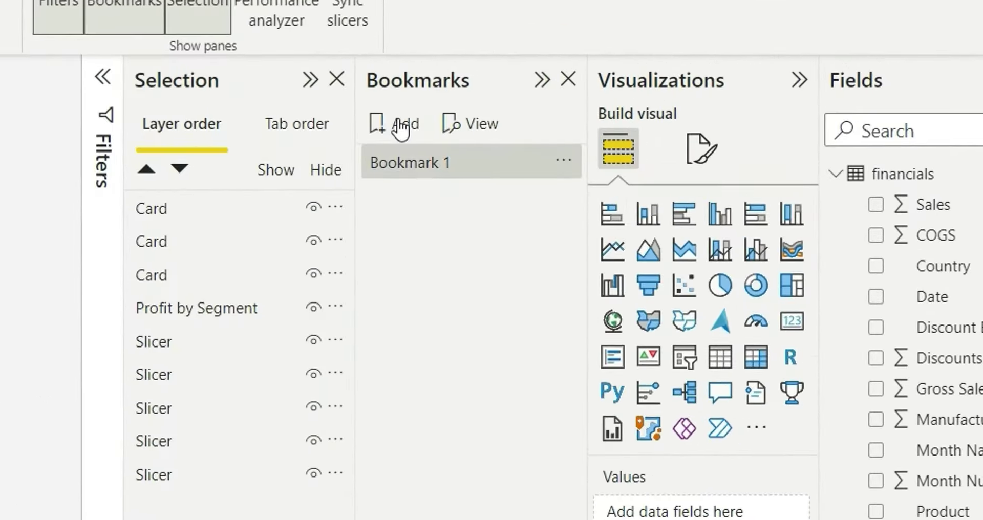
pyautogui.doubleClick(422, 167)
pyautogui.write('C')
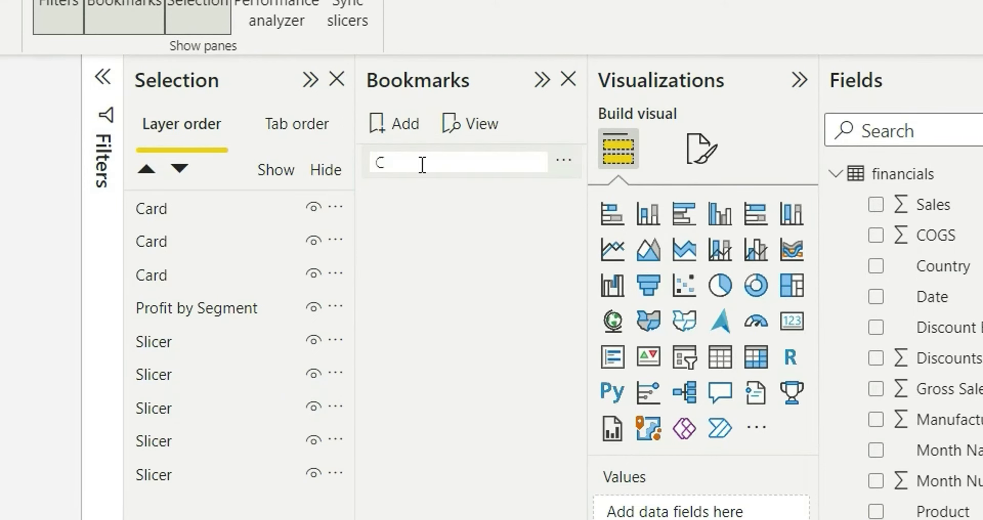
pyautogui.write('lear Selec')
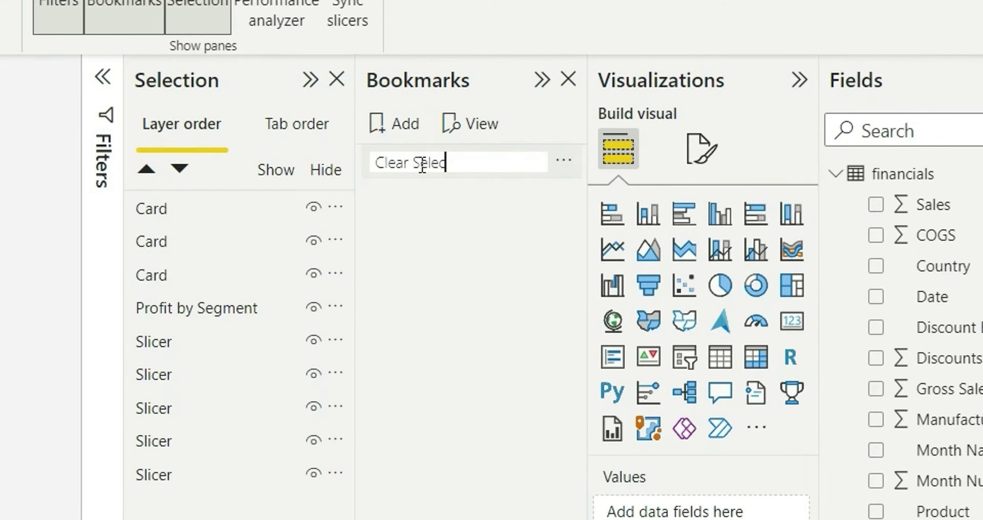
pyautogui.write('tion')
pyautogui.press('Return')
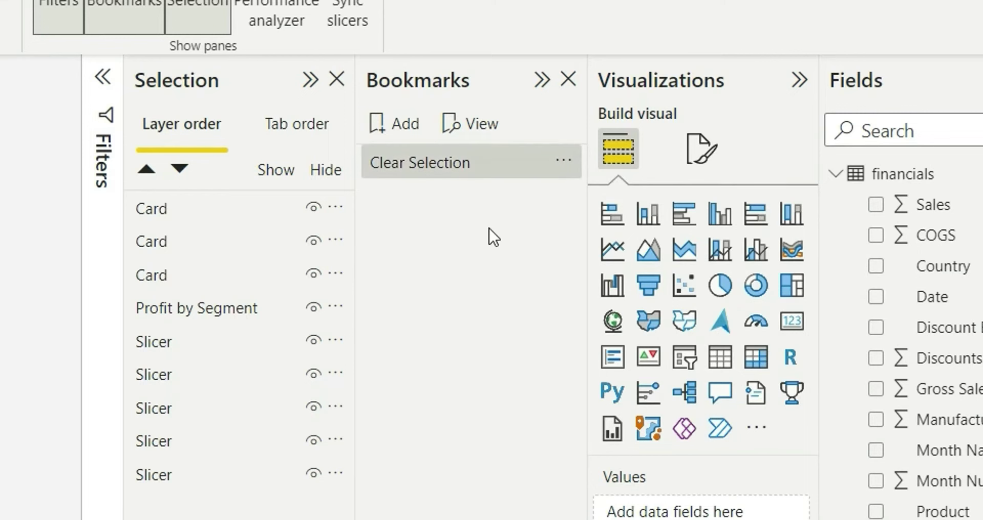
# Set Clear Selection to Selected visuals and update it with all five cleared slicers
pyautogui.click(563, 162)
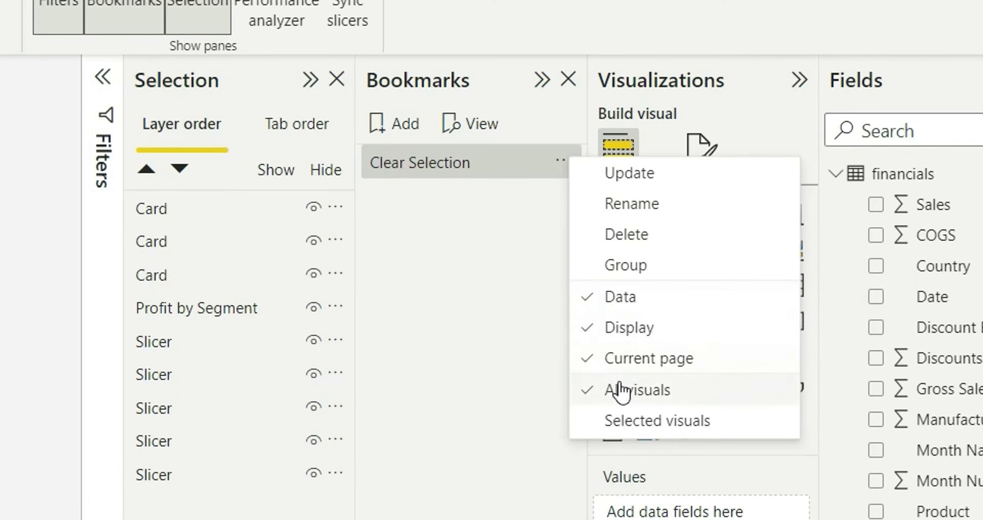
pyautogui.click(593, 424)
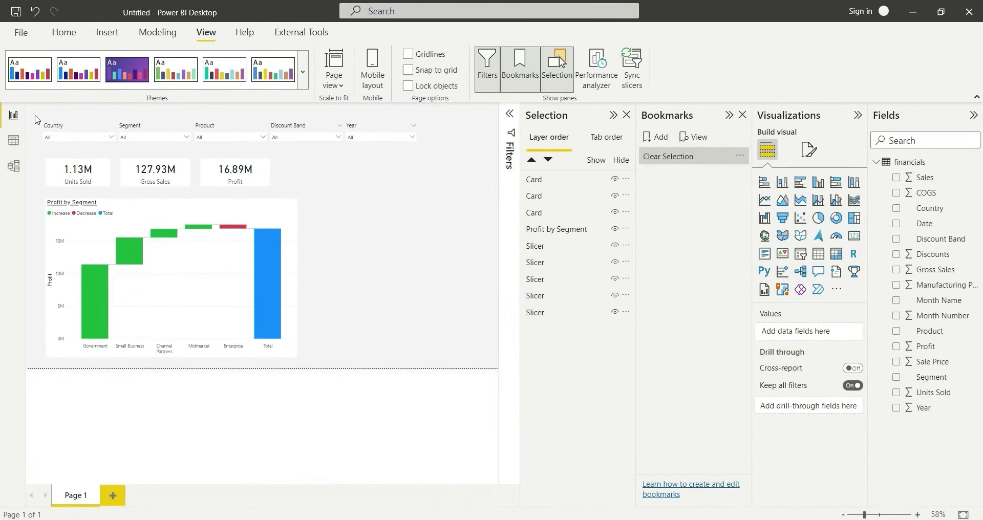
pyautogui.moveTo(35, 119); pyautogui.dragTo(431, 155)
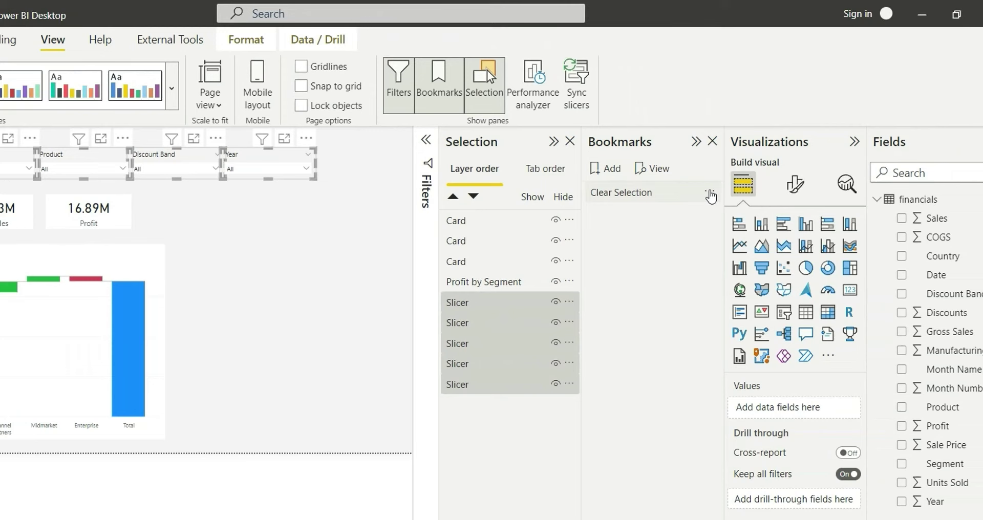
pyautogui.click(710, 195)
pyautogui.click(744, 201)
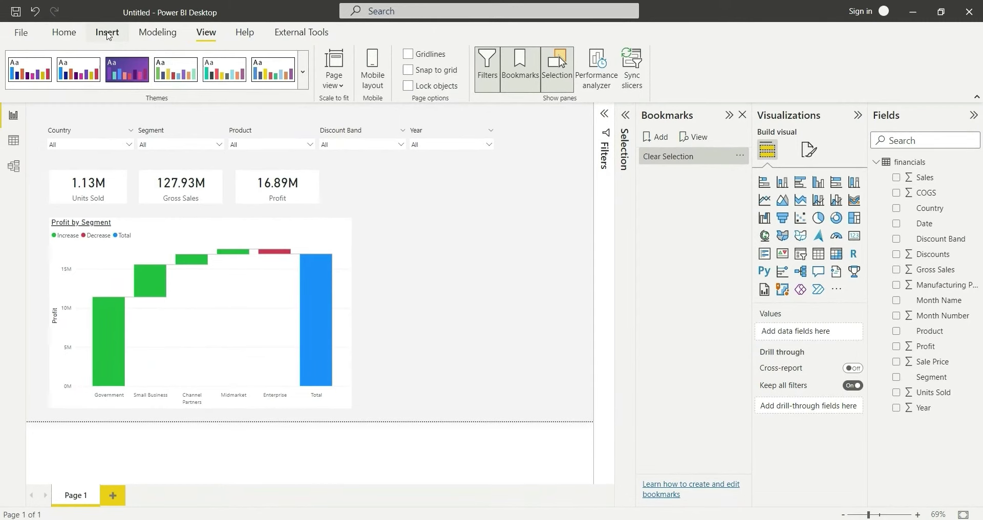
# Insert a blank button, place it beside the Year slicer and widen it
pyautogui.click(107, 33)
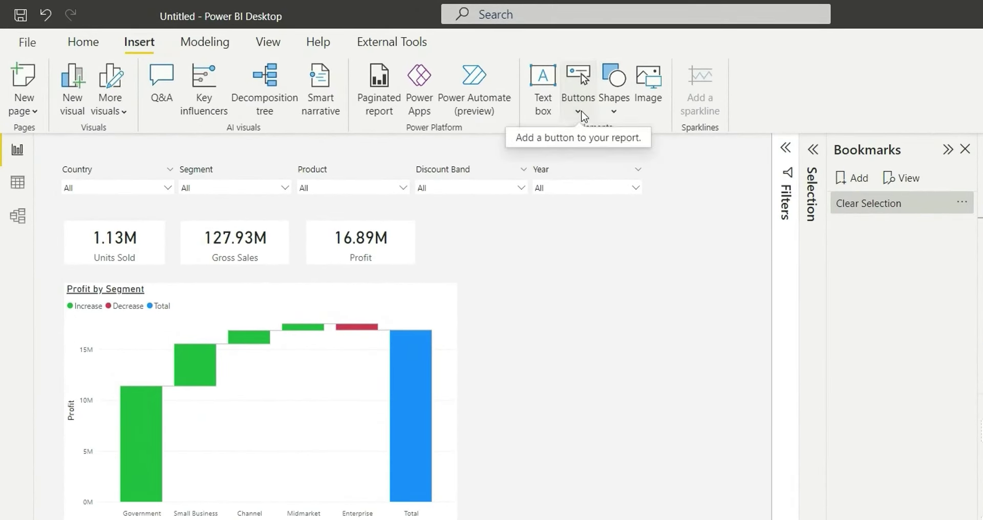
pyautogui.click(584, 117)
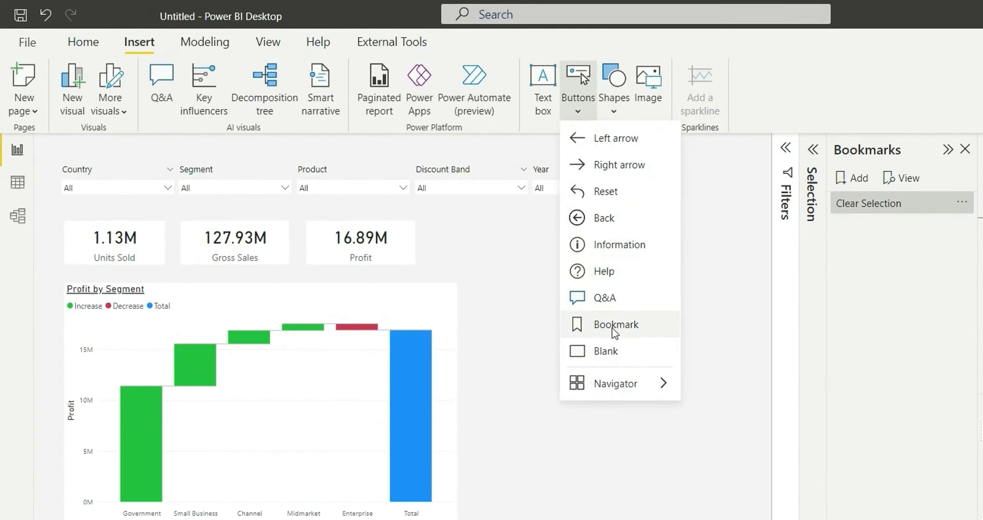
pyautogui.click(617, 348)
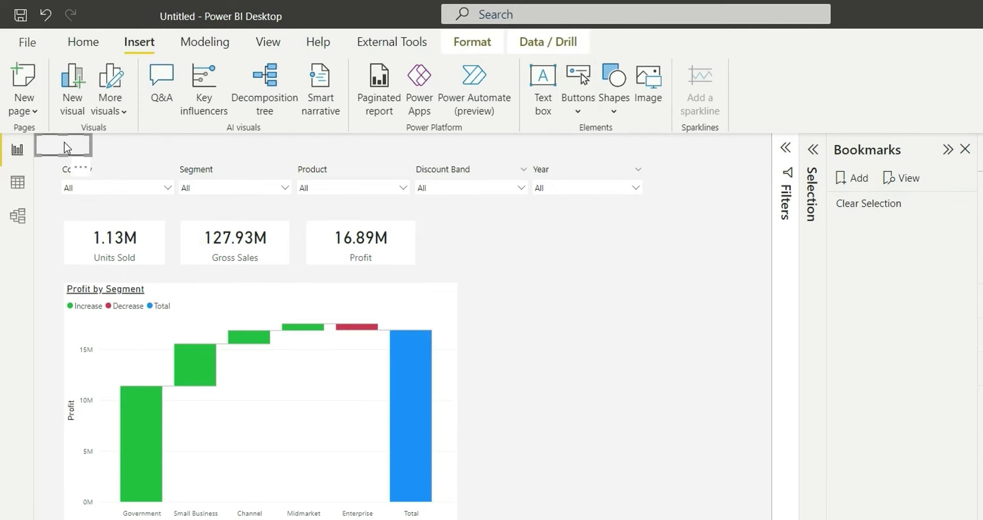
pyautogui.moveTo(65, 144); pyautogui.dragTo(701, 186)
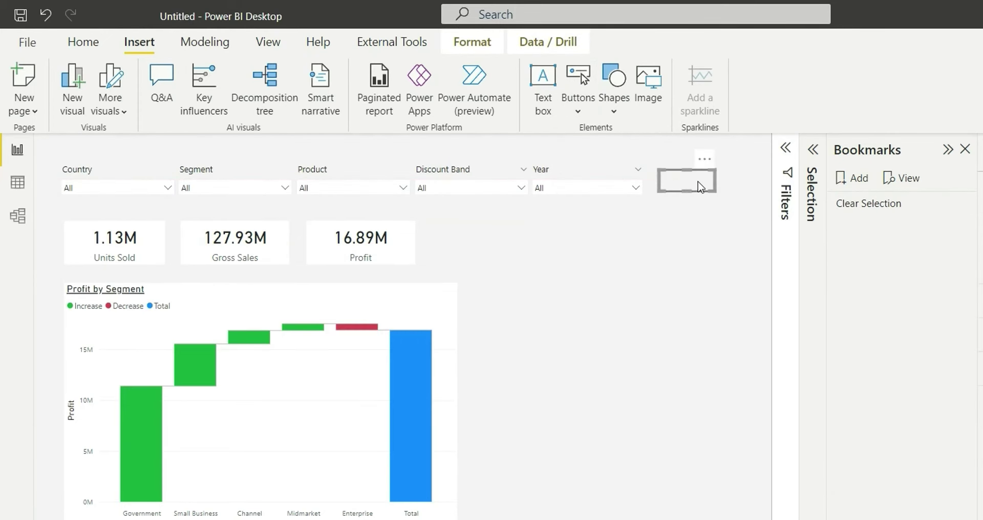
pyautogui.moveTo(716, 182); pyautogui.dragTo(763, 182)
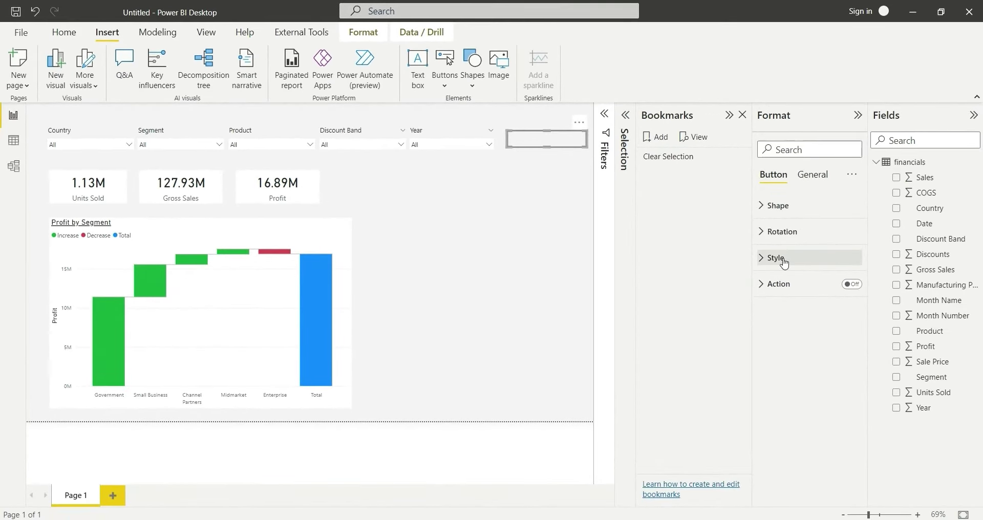
# Turn on the button's text and label it 'Clear Selection'
pyautogui.click(783, 262)
pyautogui.click(847, 350)
pyautogui.write('Cle')
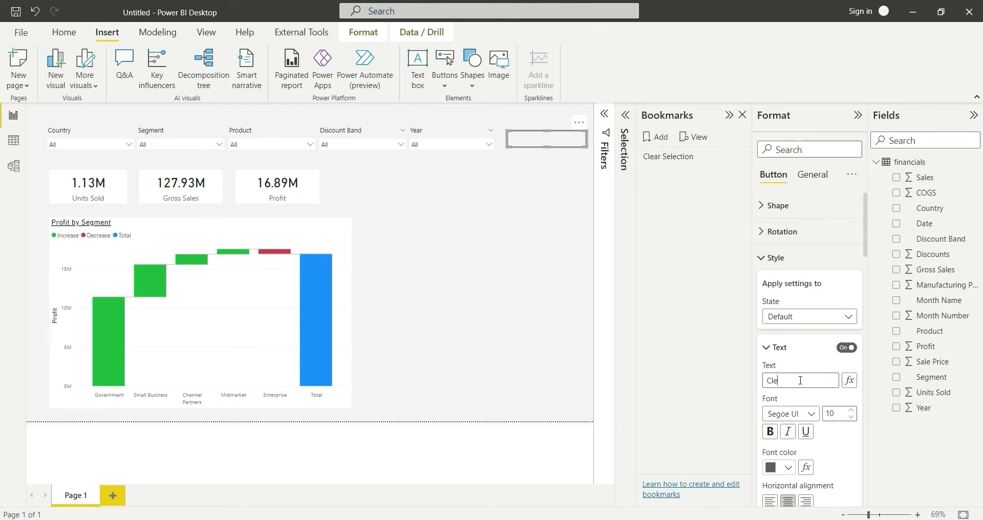
pyautogui.write('ar Selection')
pyautogui.scroll(-3, 831, 456)
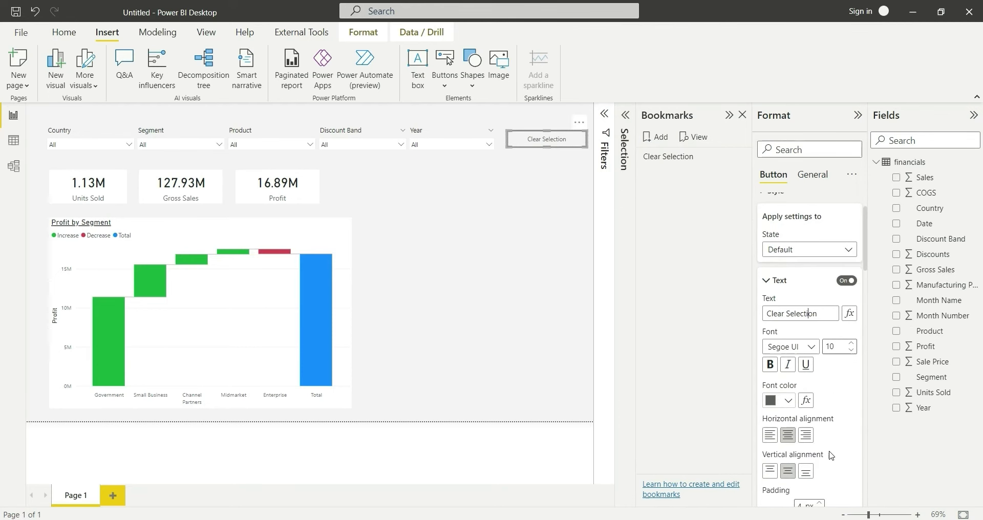
pyautogui.scroll(-2, 830, 455)
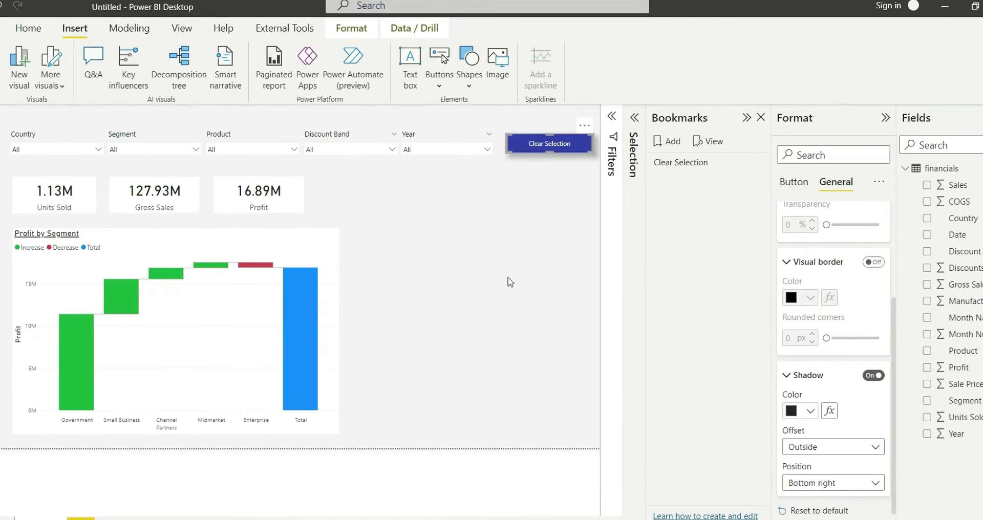
# Turn on the button's action with type Bookmark and bookmark Clear Selection
pyautogui.click(510, 282)
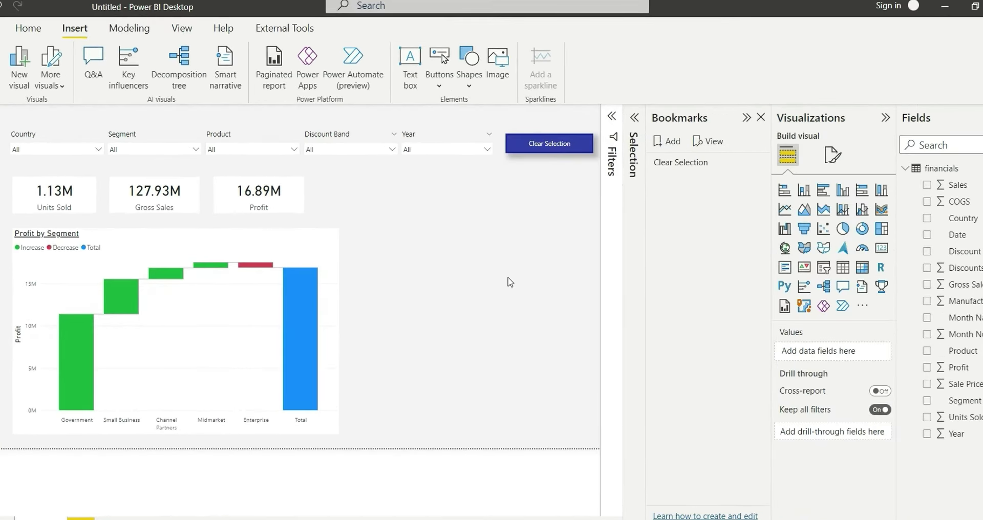
pyautogui.click(536, 146)
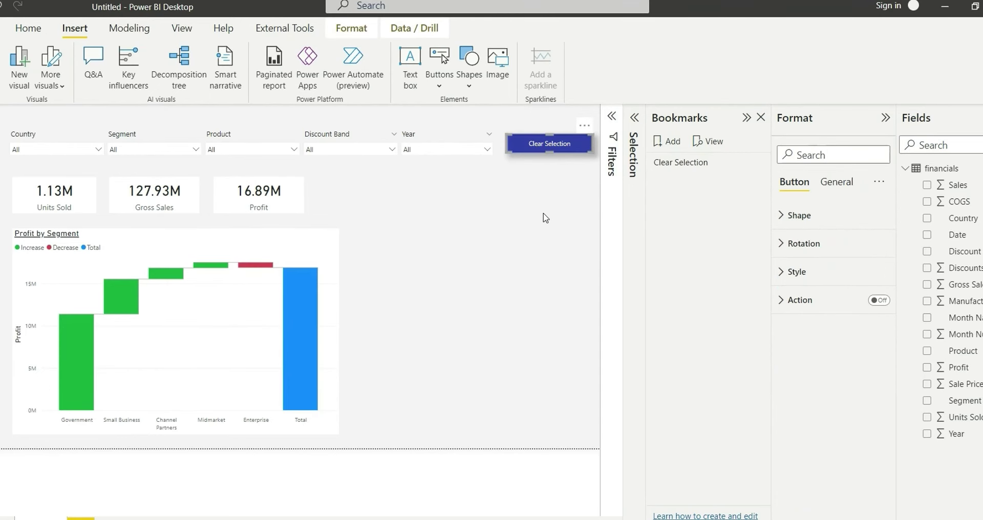
pyautogui.click(875, 301)
pyautogui.click(789, 302)
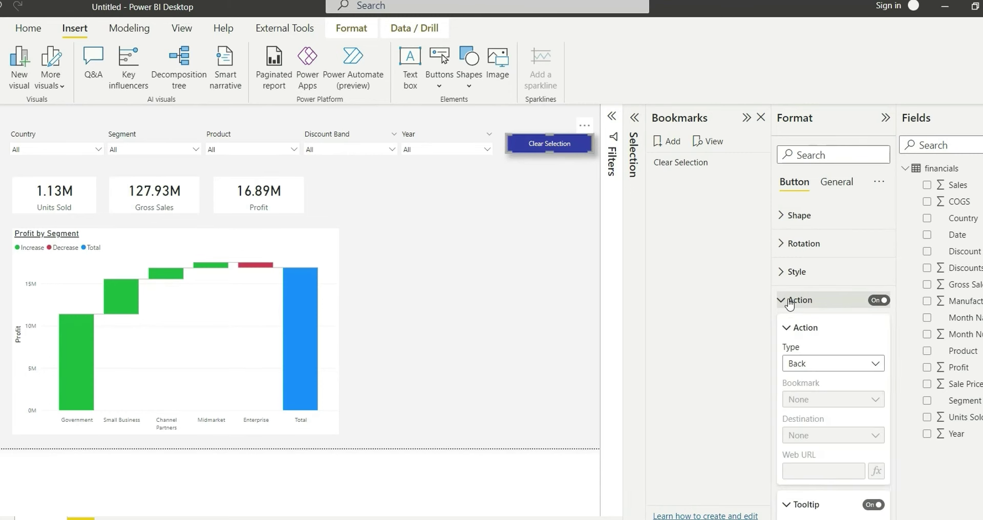
pyautogui.click(816, 364)
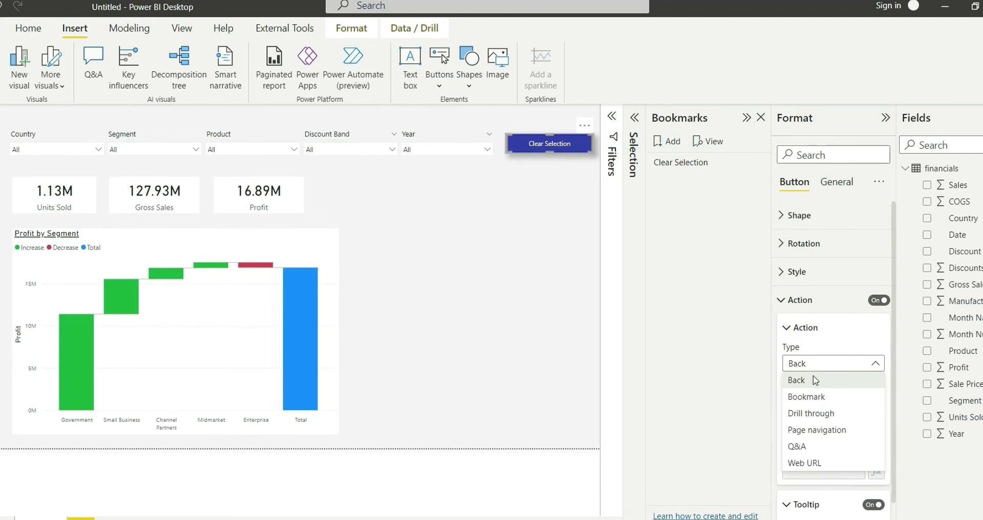
pyautogui.click(814, 398)
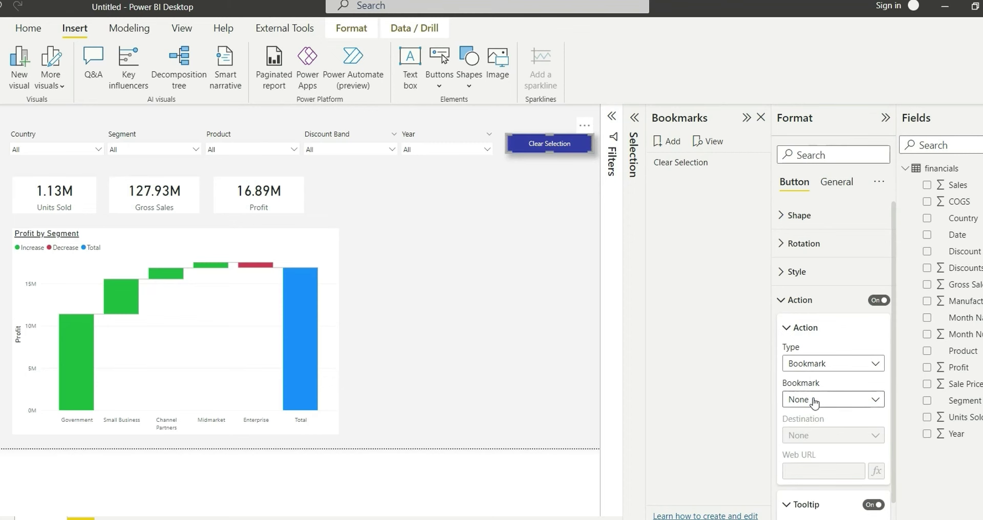
pyautogui.click(815, 403)
pyautogui.click(816, 434)
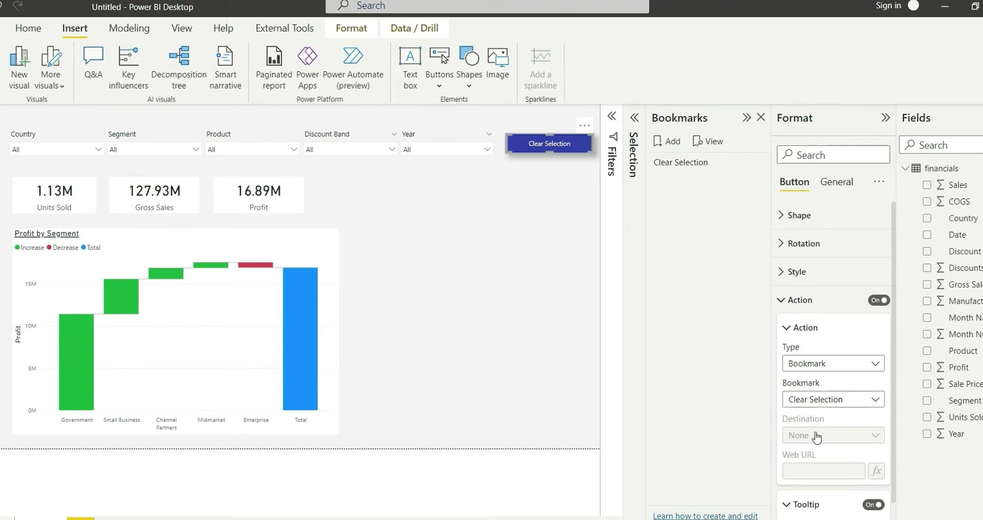
pyautogui.click(565, 267)
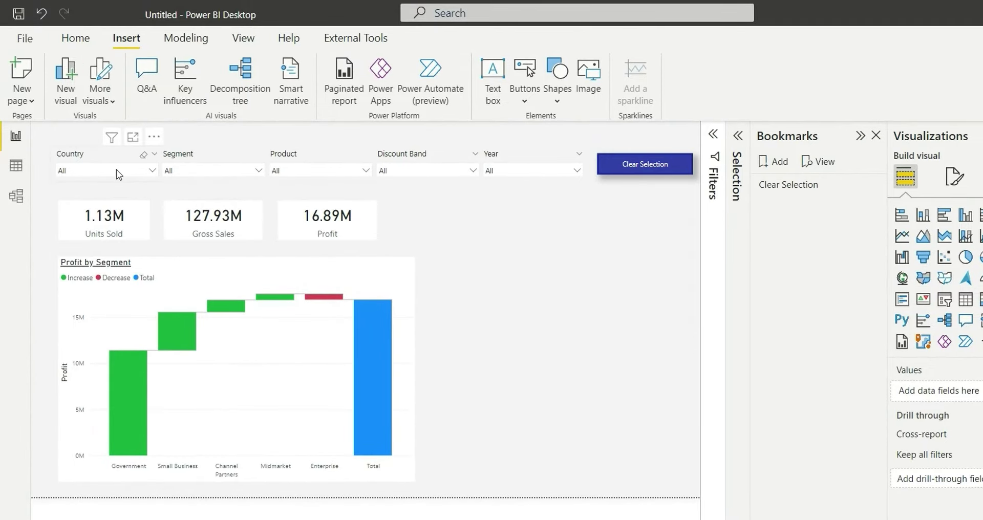
# Filter the slicers to Canada, Enterprise, Velo, Low discount band and 2014, giving 5.97K profit
pyautogui.click(117, 173)
pyautogui.click(67, 186)
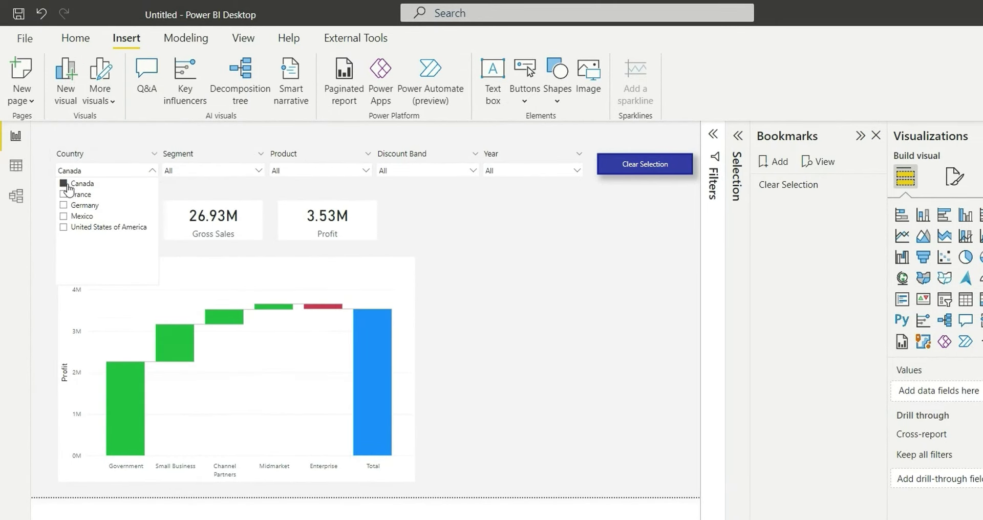
pyautogui.click(215, 171)
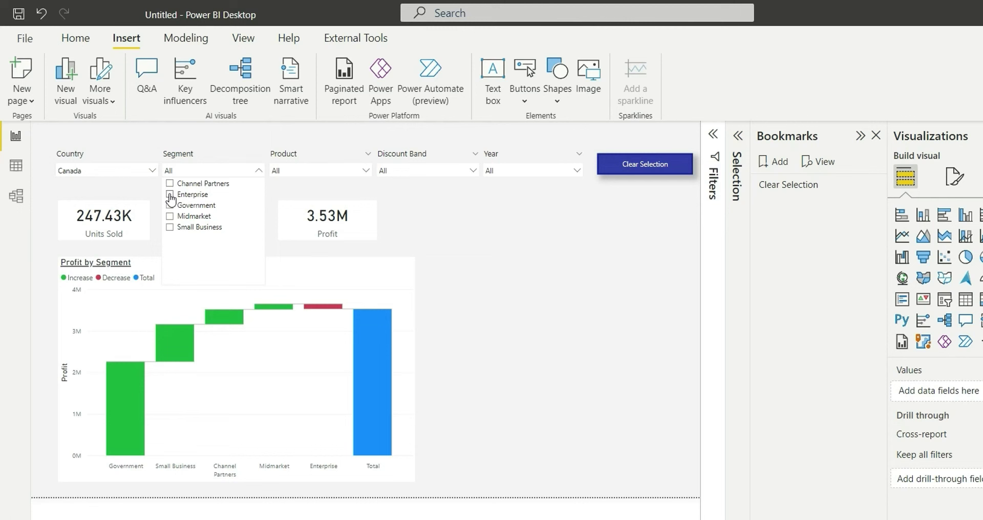
pyautogui.click(170, 195)
pyautogui.click(338, 172)
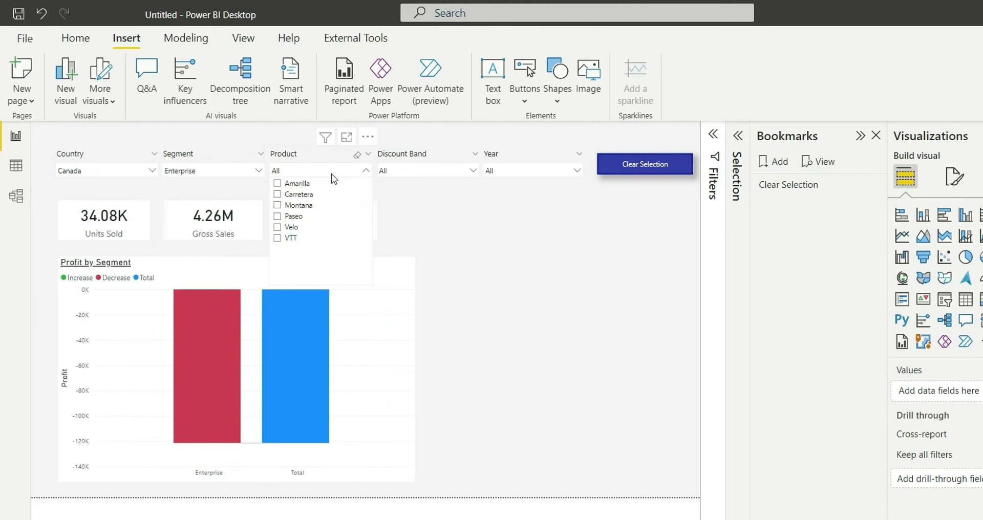
pyautogui.click(278, 227)
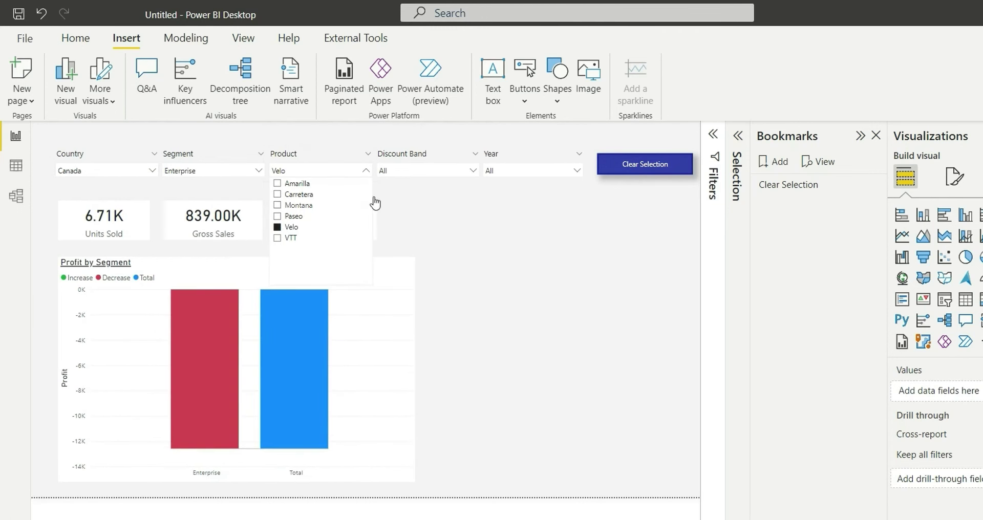
pyautogui.click(432, 172)
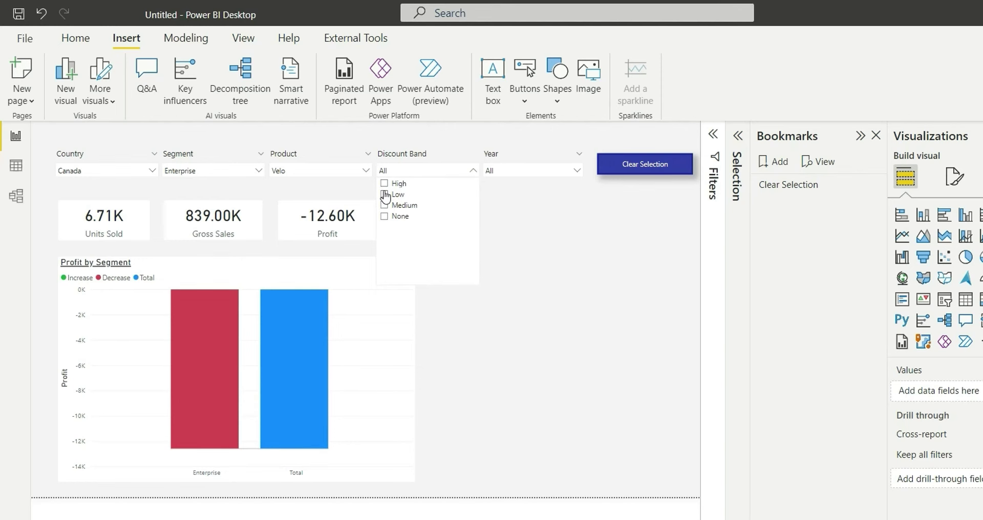
pyautogui.click(444, 194)
pyautogui.click(527, 172)
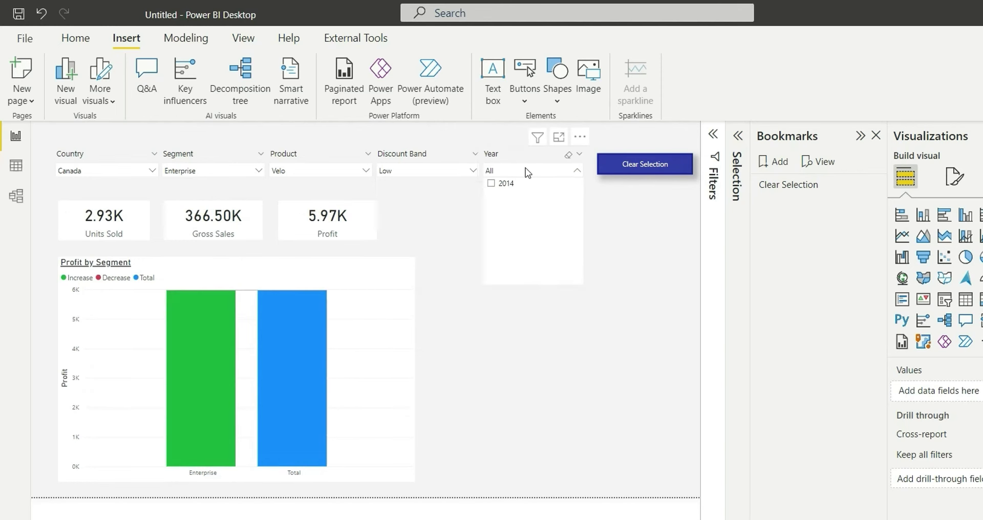
pyautogui.click(492, 184)
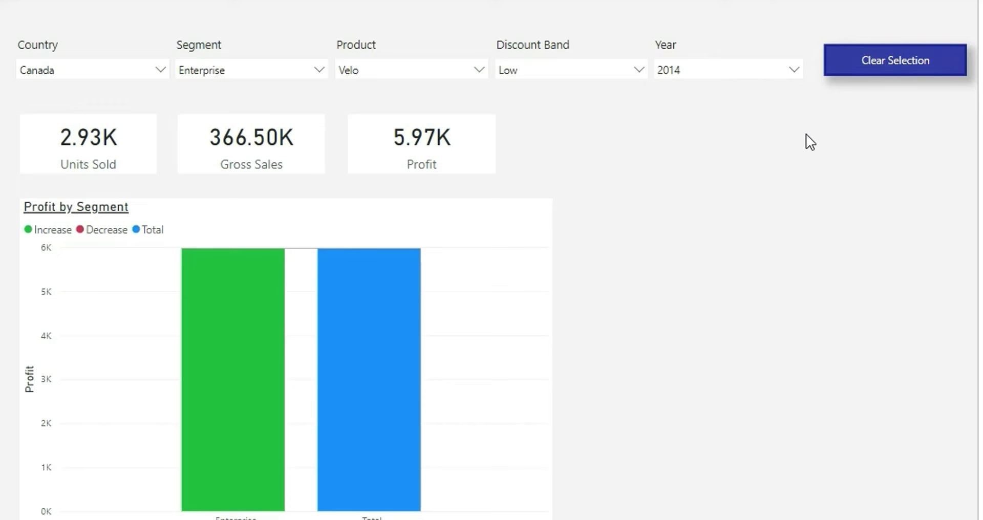
# Ctrl+click the Clear Selection button to apply the bookmark and return all slicers to All
pyautogui.keyDown('ctrl'); pyautogui.click(905, 69); pyautogui.keyUp('ctrl')
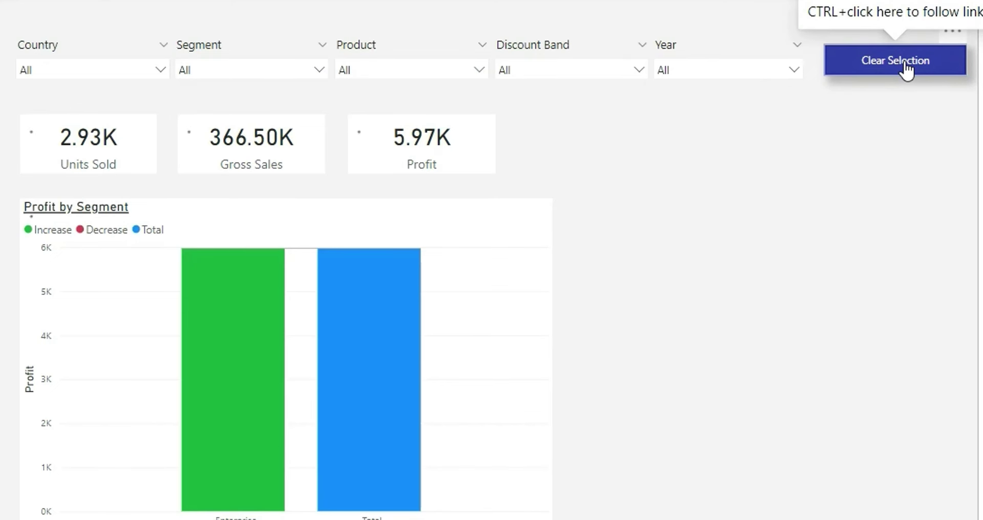